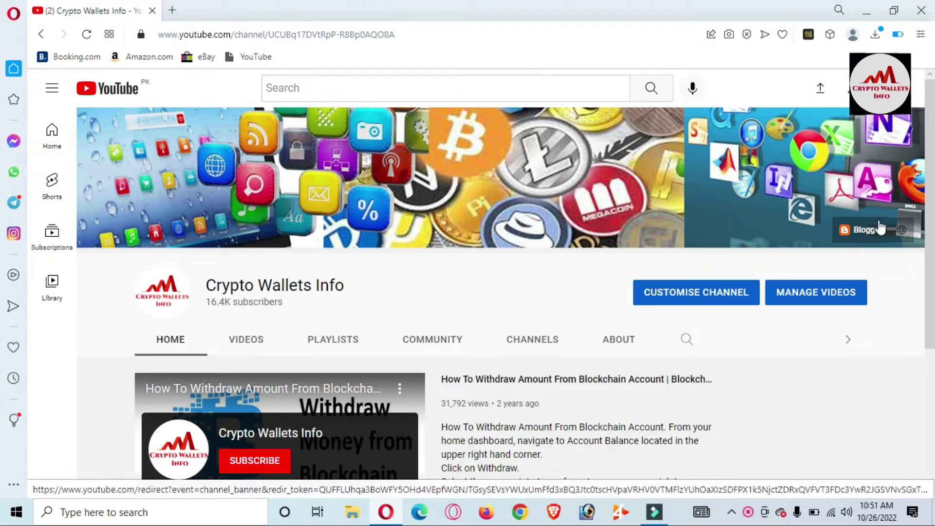
scroll(932, 294, "down", 2)
scroll(933, 293, "down", 1)
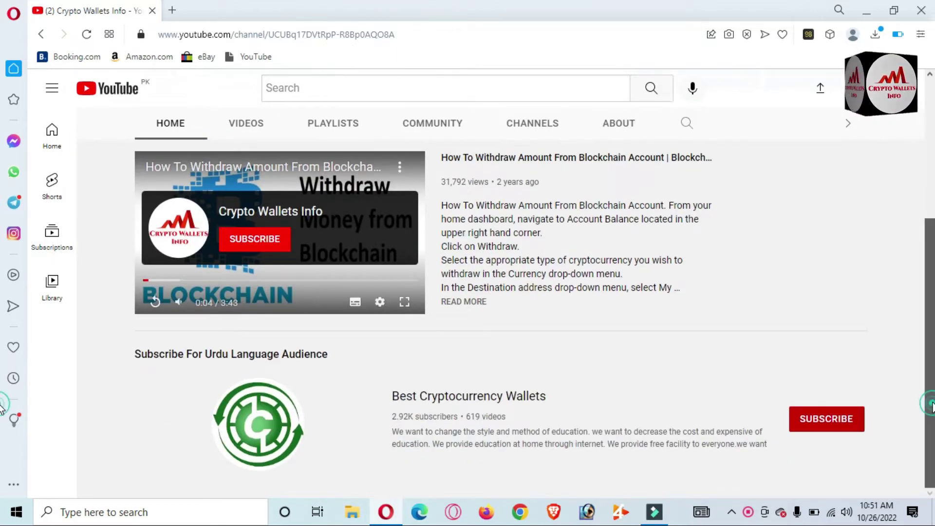
scroll(932, 409, "up", 3)
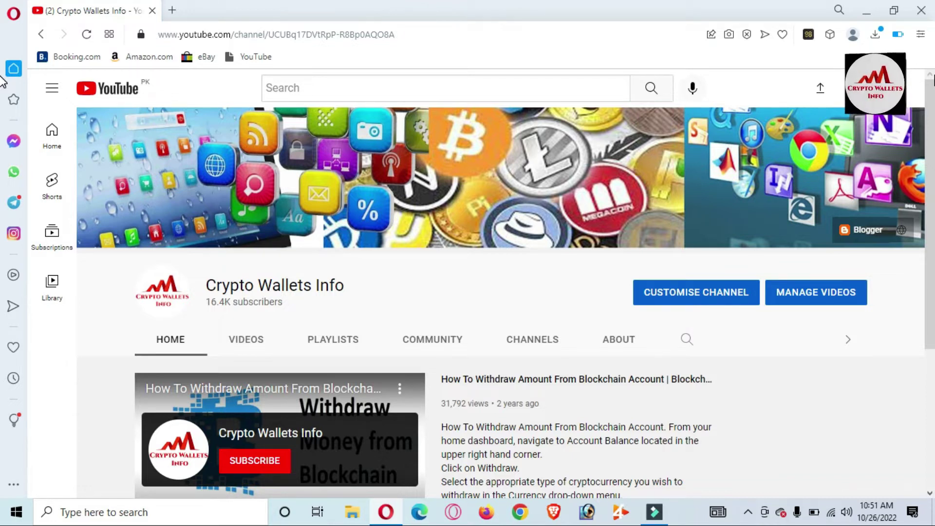
Step: Unlock the Coin98 extension with the password and expand it into a full browser tab
left_click(809, 35)
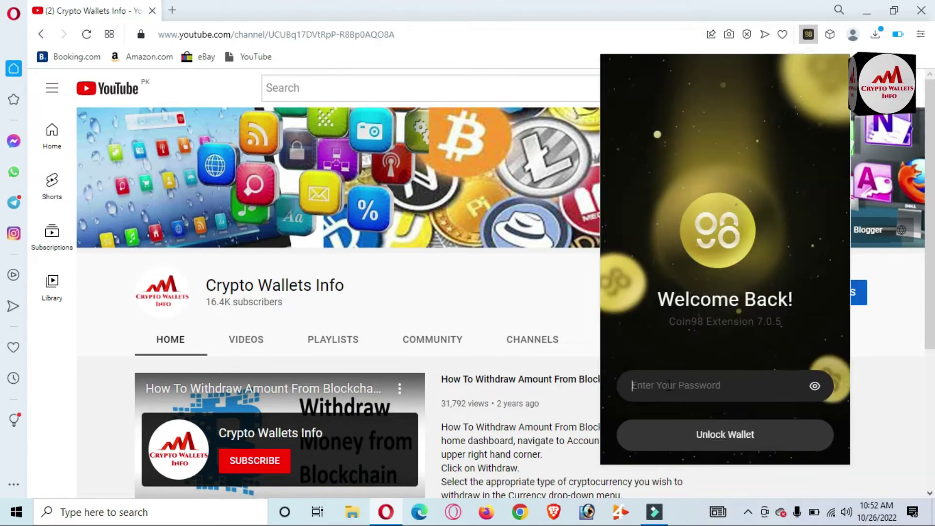
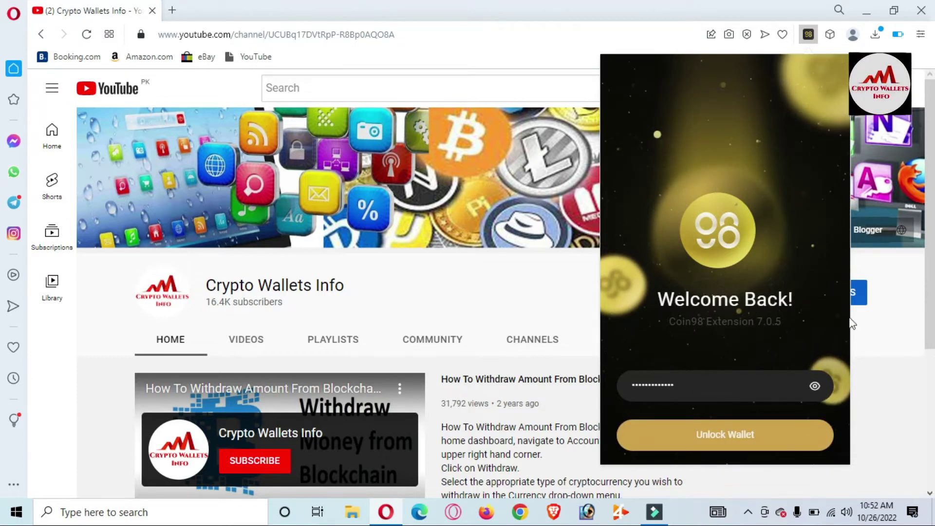
left_click(747, 441)
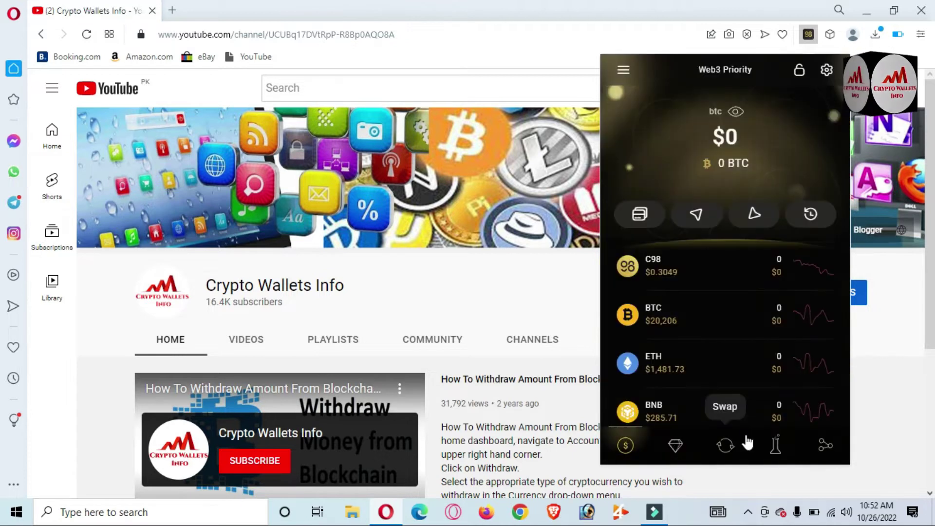
left_click(828, 71)
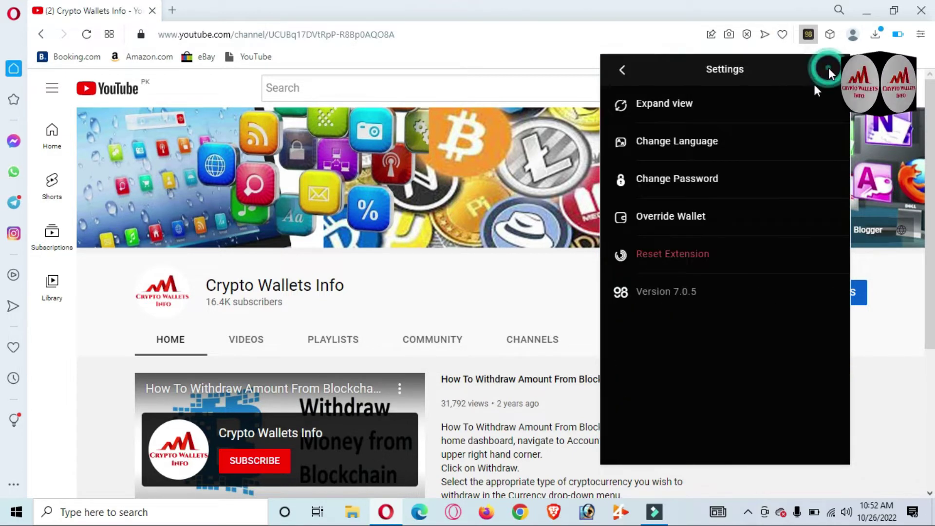
left_click(662, 100)
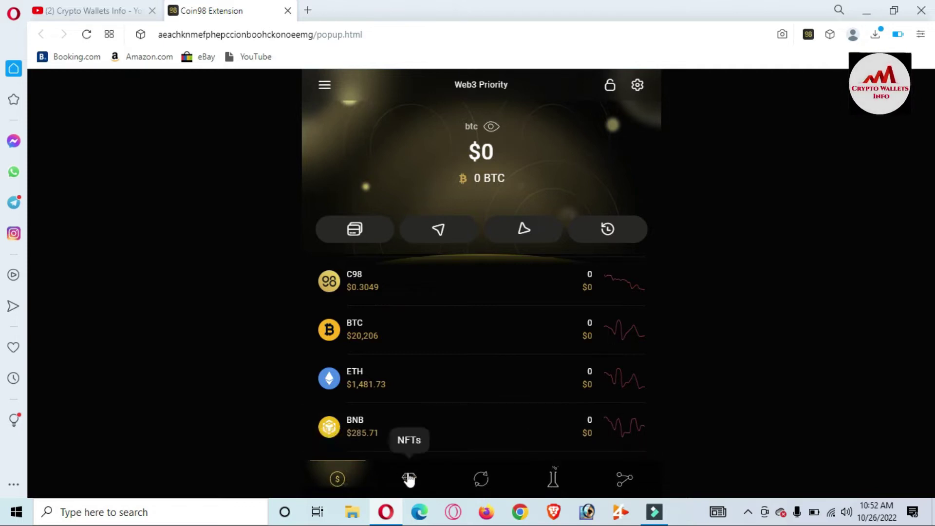
Step: From the Services page, start Custom Network to reach the empty Add Network form
left_click(554, 482)
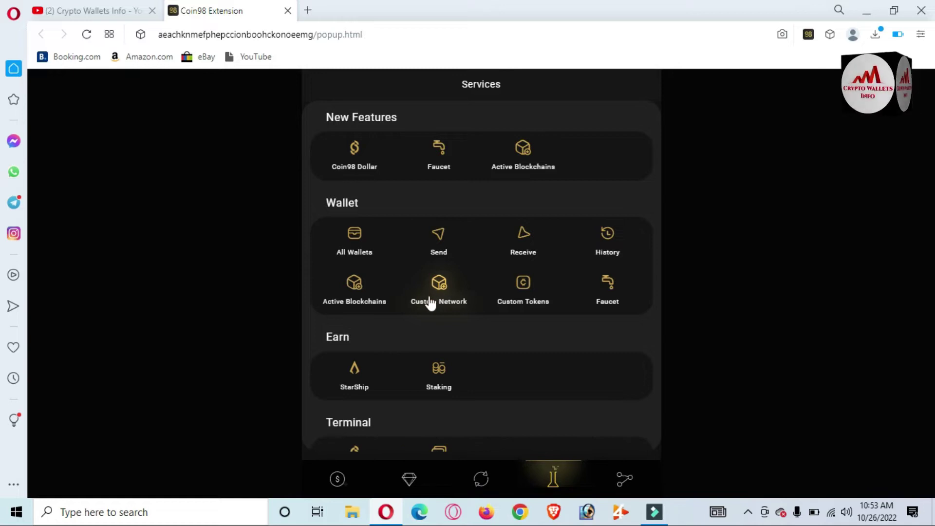
left_click(441, 289)
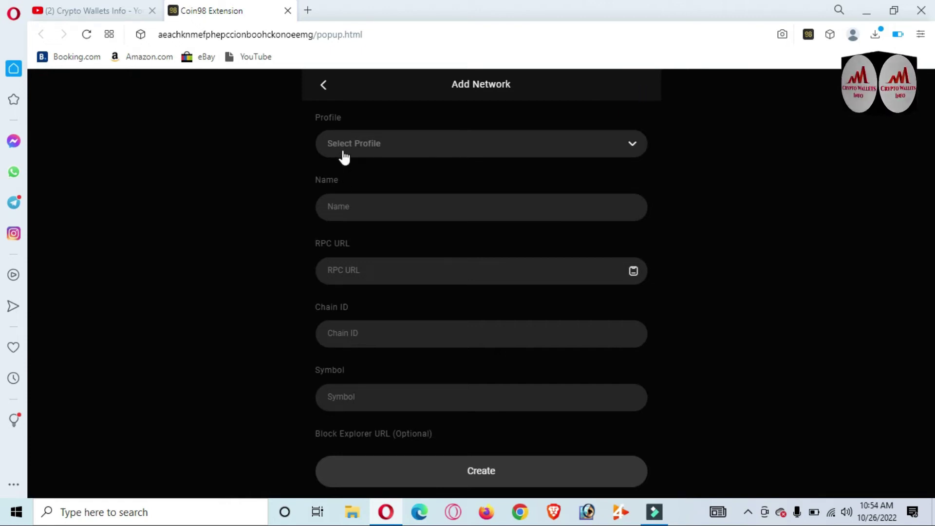
left_click(330, 210)
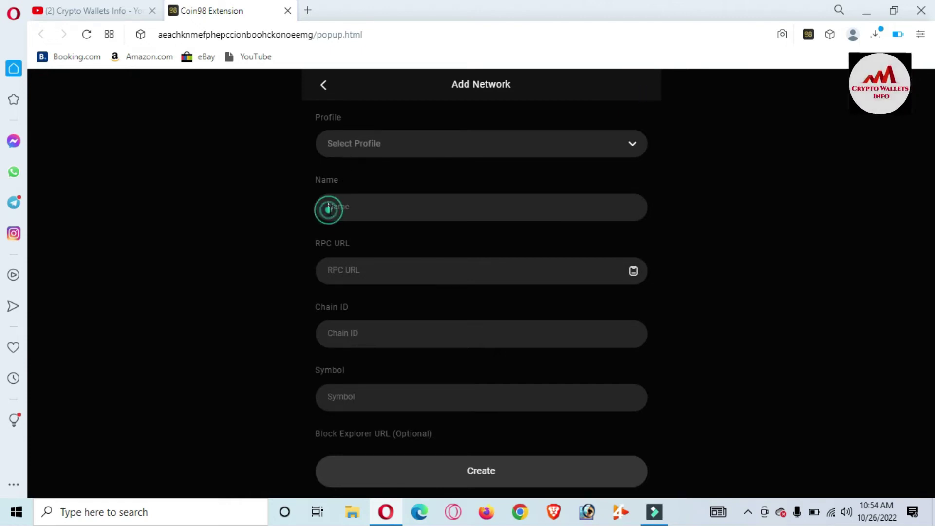
left_click(341, 275)
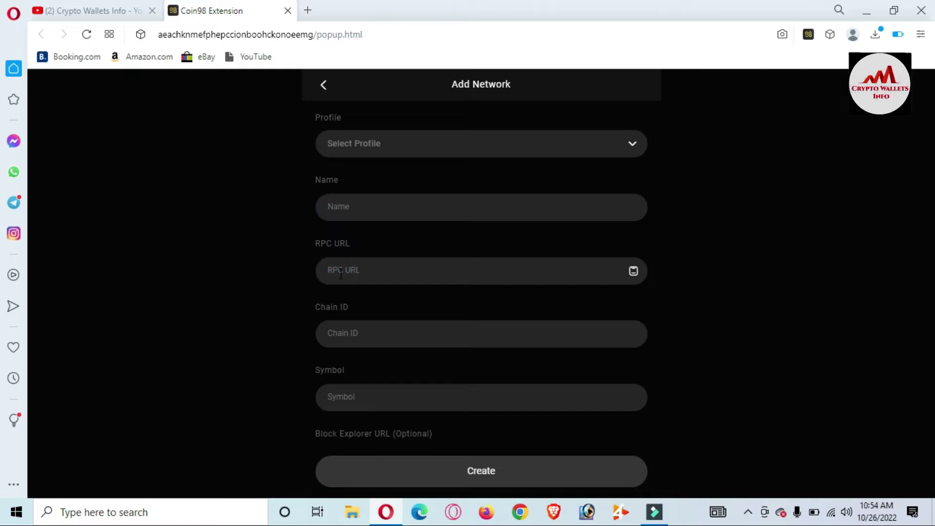
left_click(342, 399)
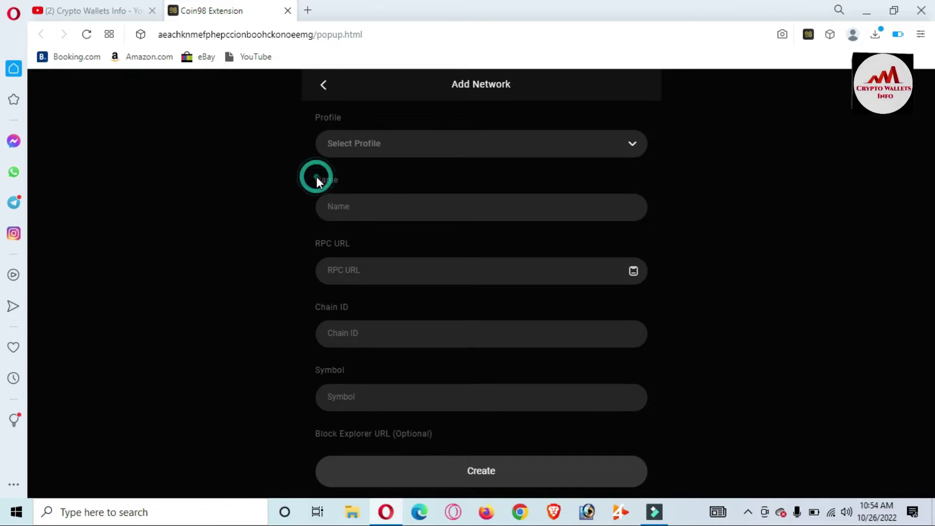
Step: In a new tab, search Google for chainlist and land on the Chainlist.org network list
left_click(308, 12)
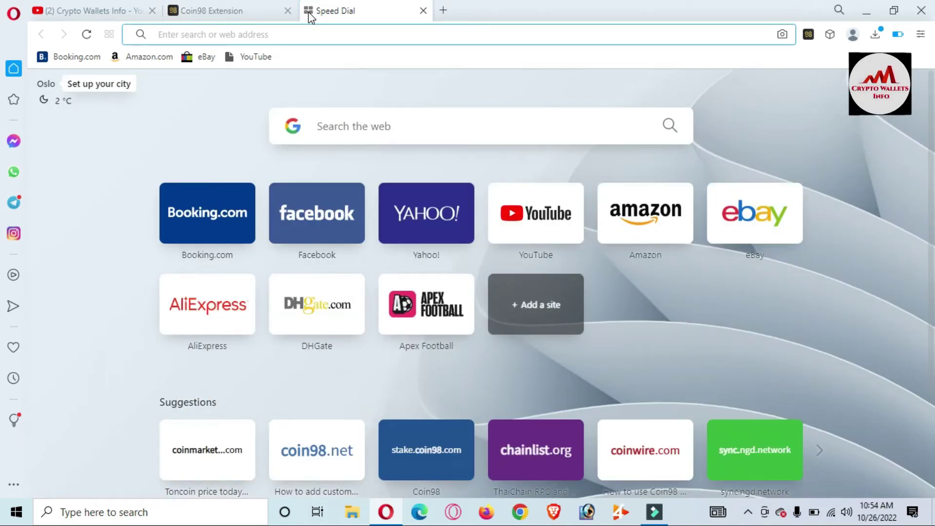
type("chim;")
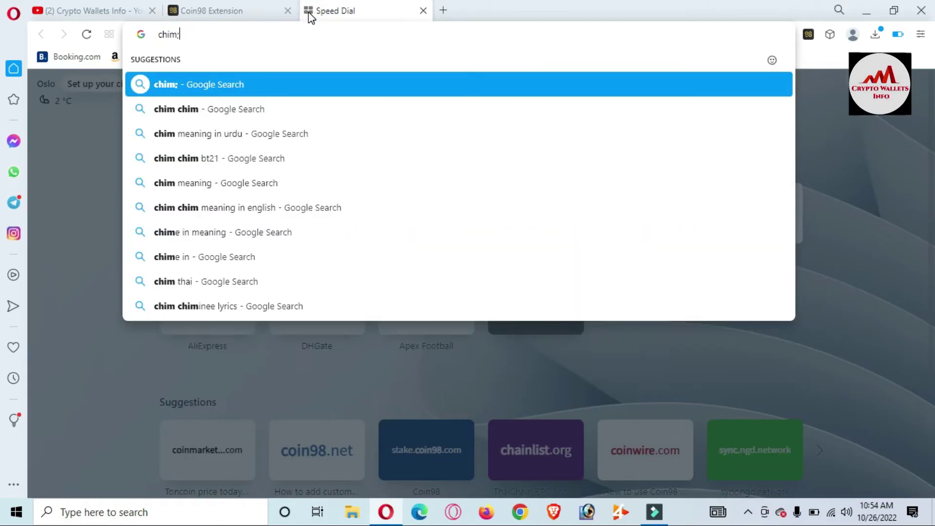
key("BackSpace")
type("nl")
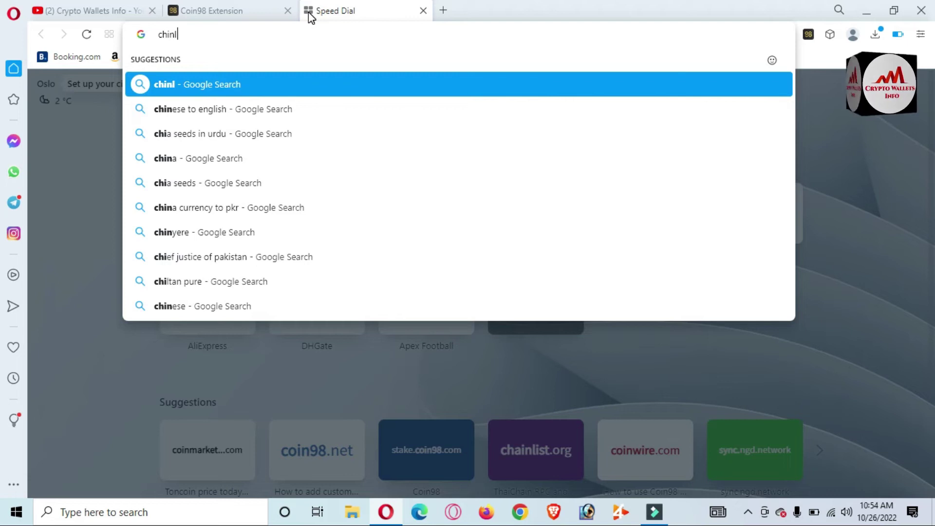
type("is")
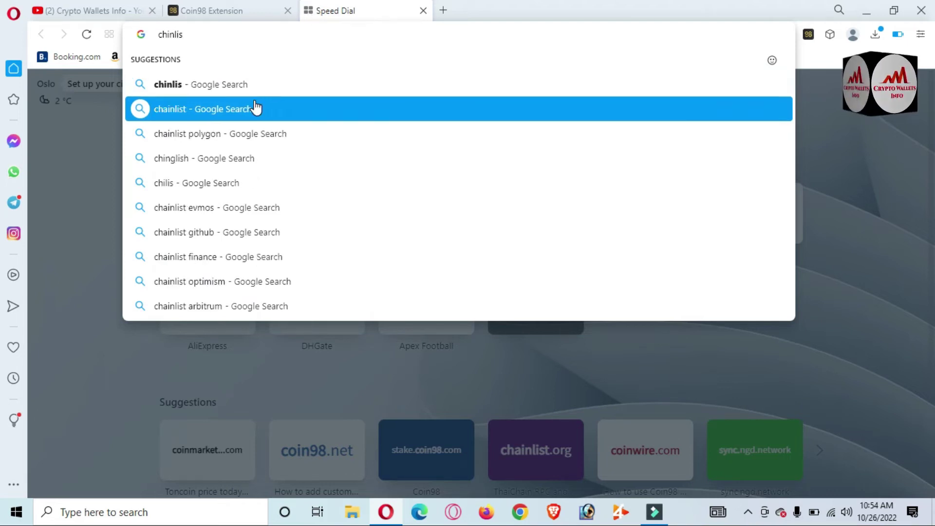
left_click(255, 107)
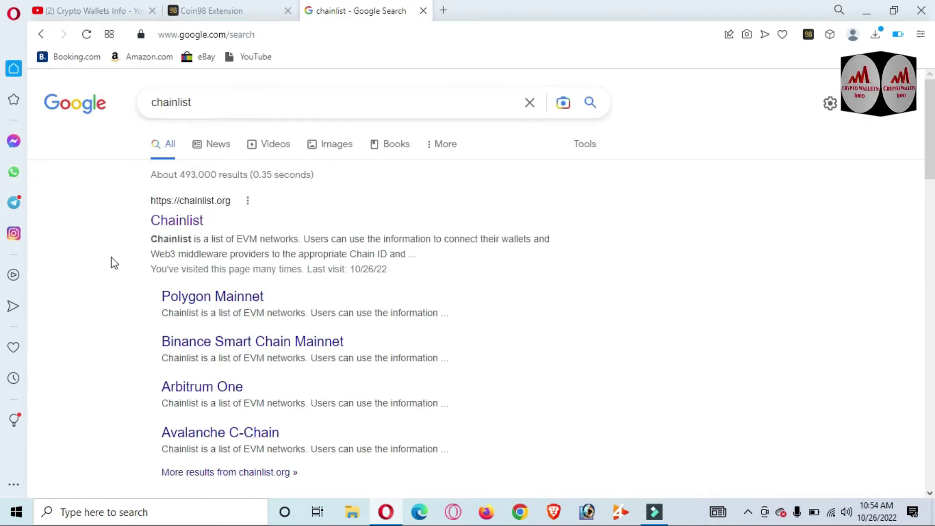
left_click(182, 227)
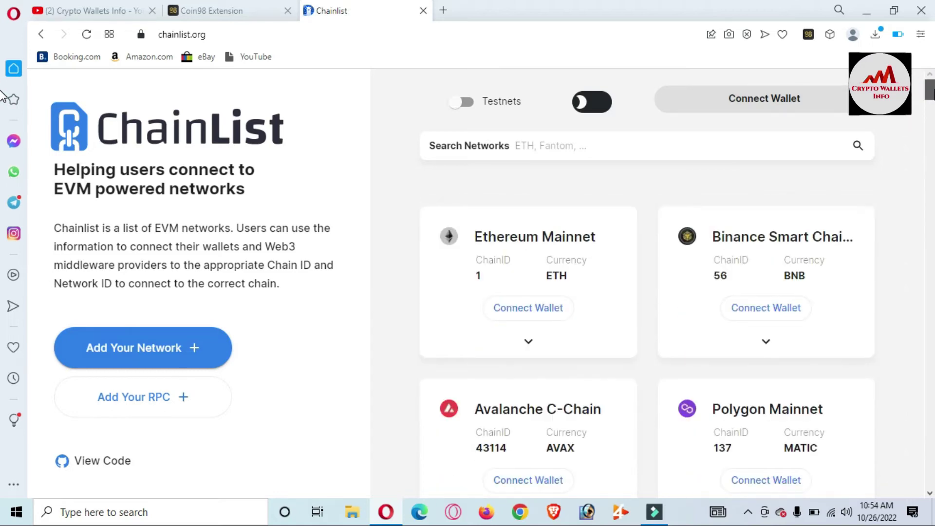
scroll(4, 99, "down", 3)
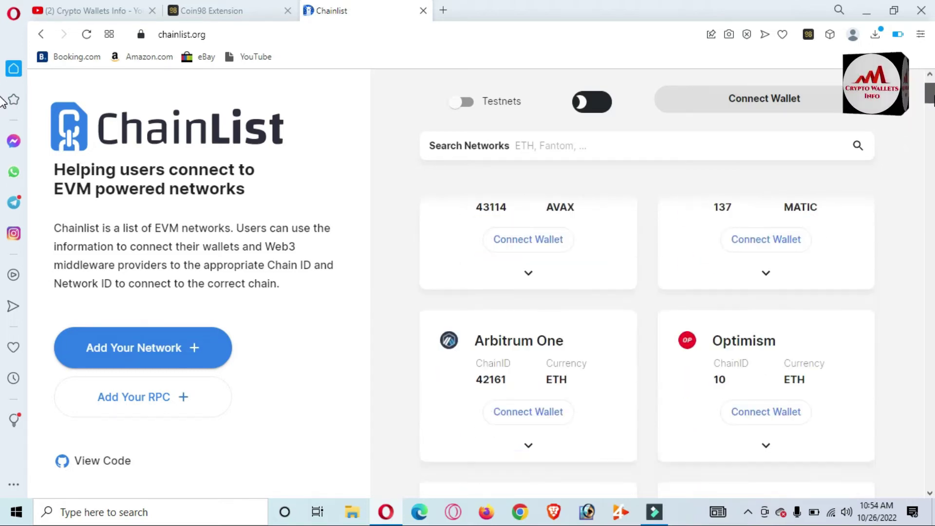
scroll(3, 98, "down", 1)
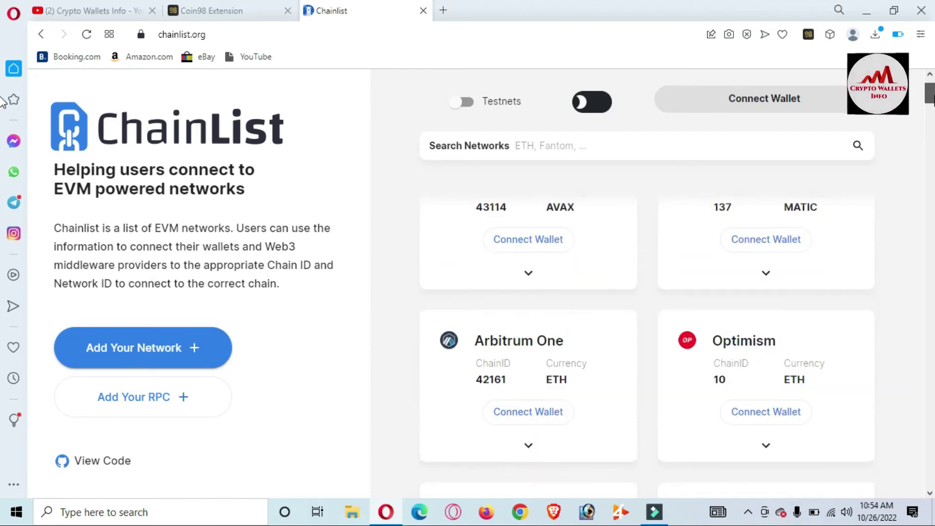
scroll(3, 102, "down", 3)
scroll(4, 105, "down", 2)
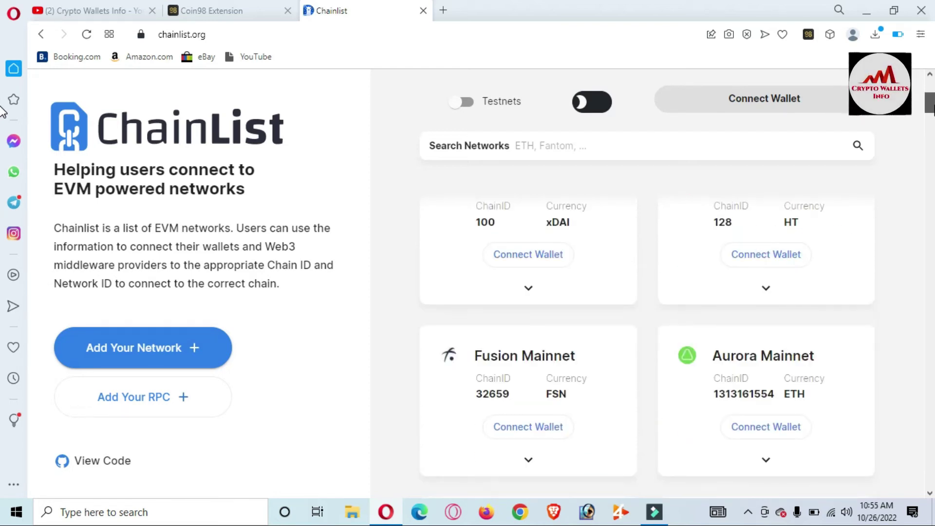
scroll(3, 114, "down", 2)
scroll(3, 124, "down", 3)
scroll(4, 146, "down", 2)
scroll(3, 156, "down", 3)
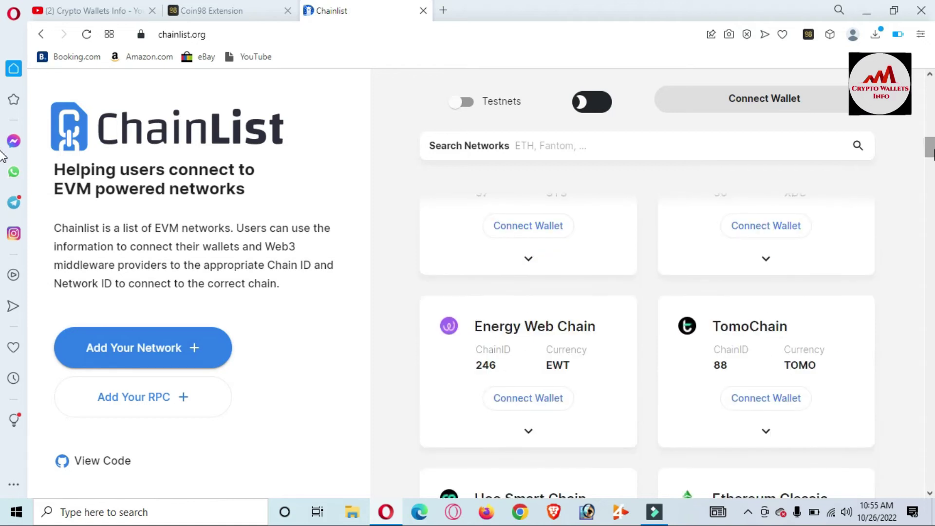
scroll(3, 157, "down", 1)
scroll(3, 161, "down", 3)
scroll(4, 165, "down", 4)
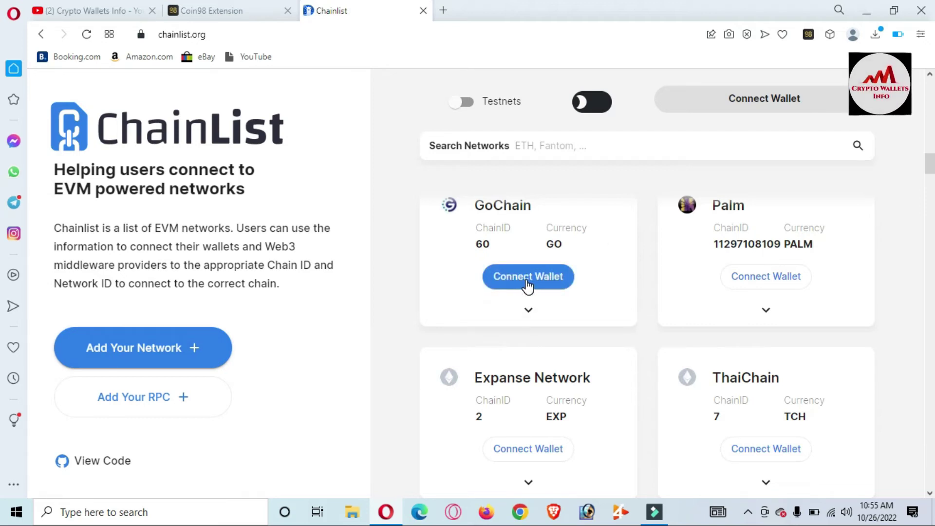
left_click(506, 286)
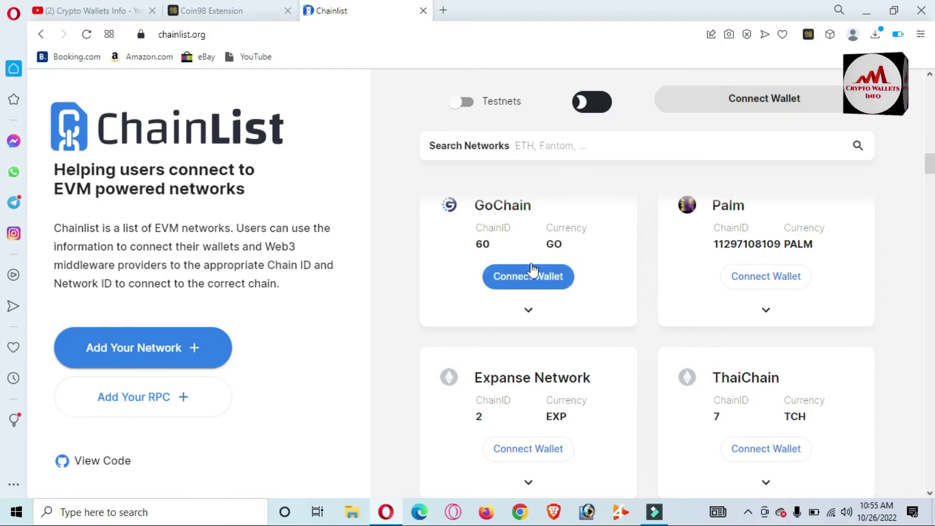
left_click(528, 288)
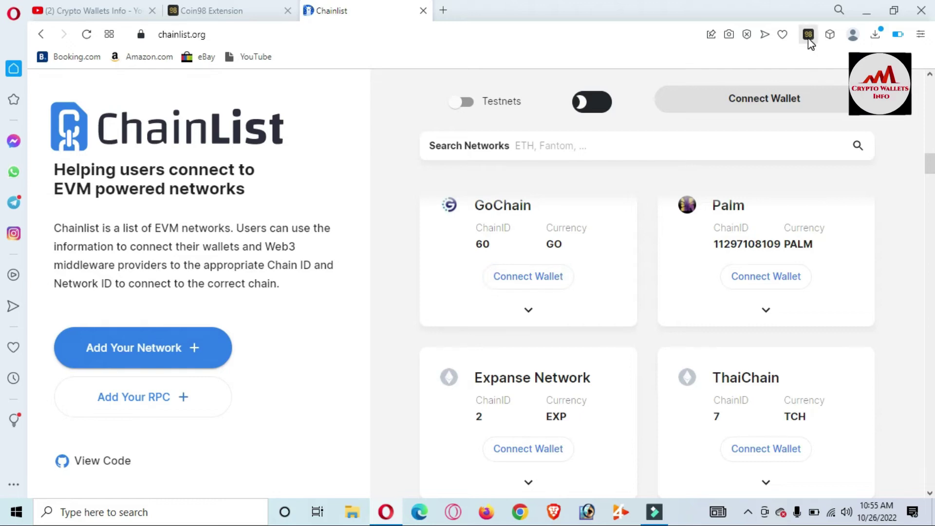
left_click(627, 154)
scroll(2, 160, "down", 3)
scroll(2, 183, "down", 3)
scroll(3, 184, "down", 2)
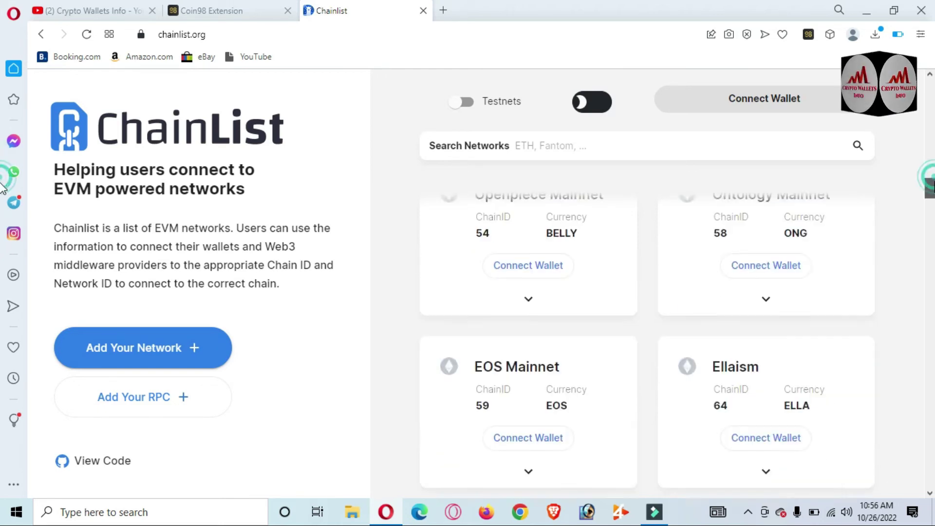
scroll(2, 194, "down", 2)
scroll(2, 204, "down", 3)
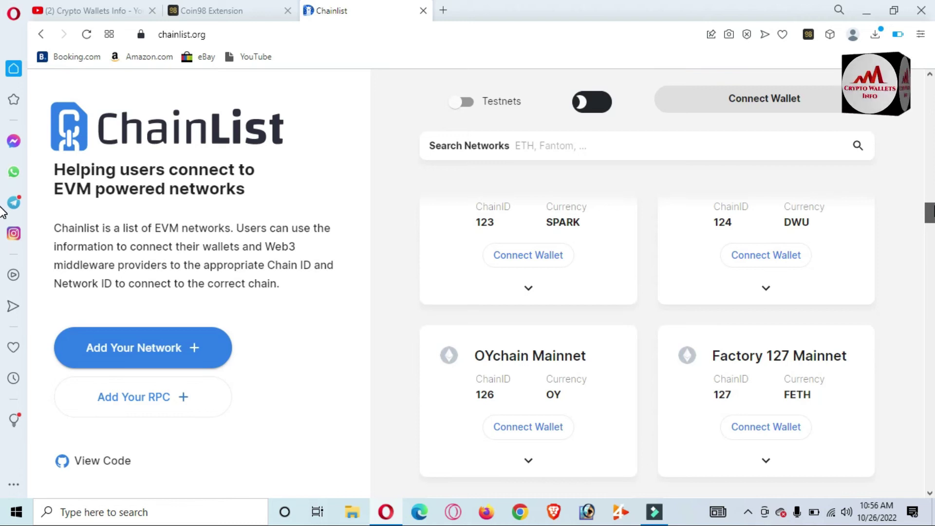
scroll(3, 211, "up", 1)
scroll(2, 210, "up", 5)
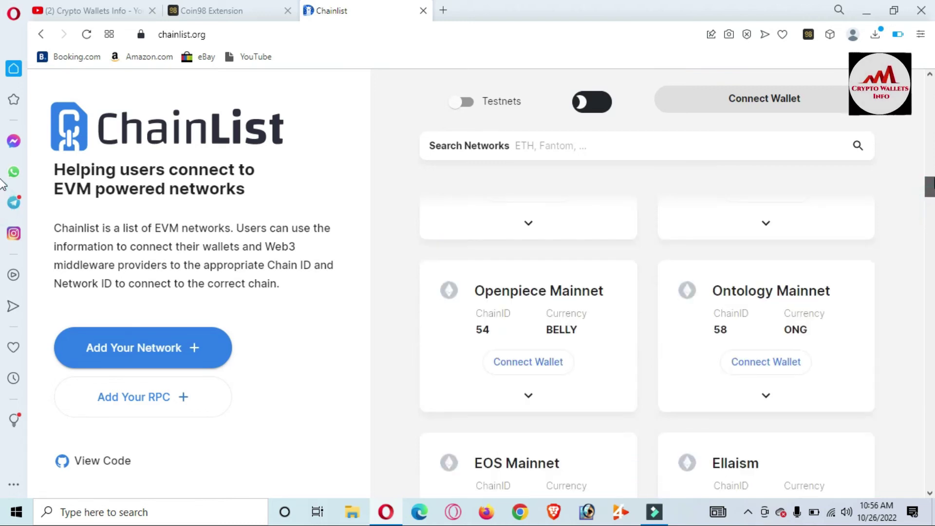
scroll(2, 135, "up", 2)
Step: Return to the Crypto Wallets Info YouTube channel and view its Videos uploads grid
left_click(65, 11)
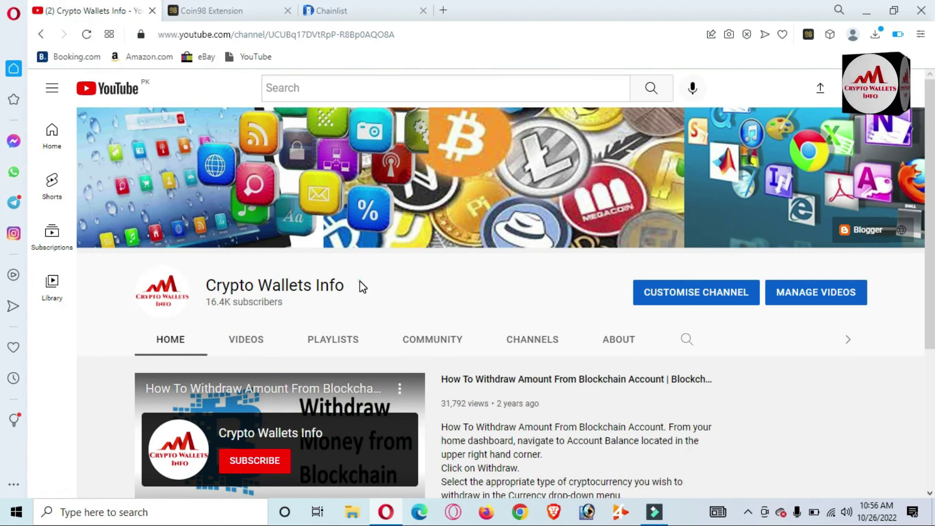
left_click_drag(360, 286, 205, 283)
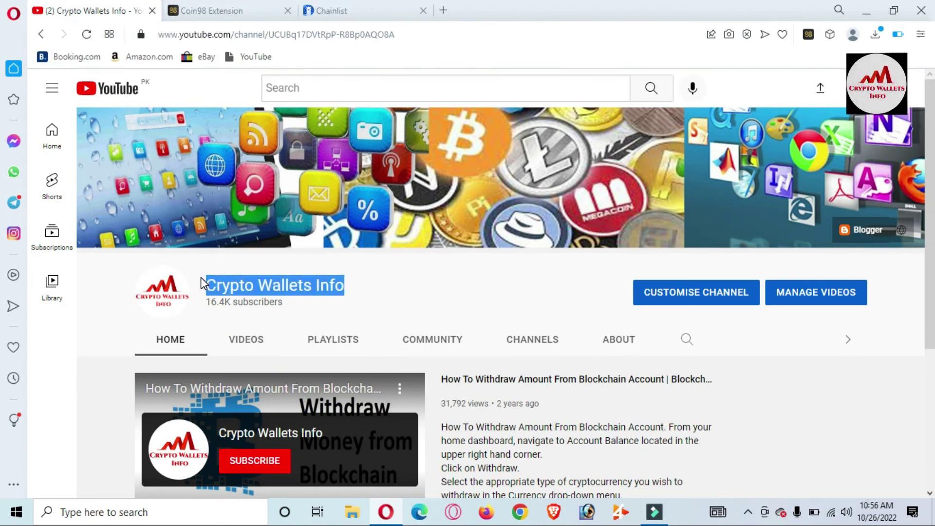
left_click(396, 270)
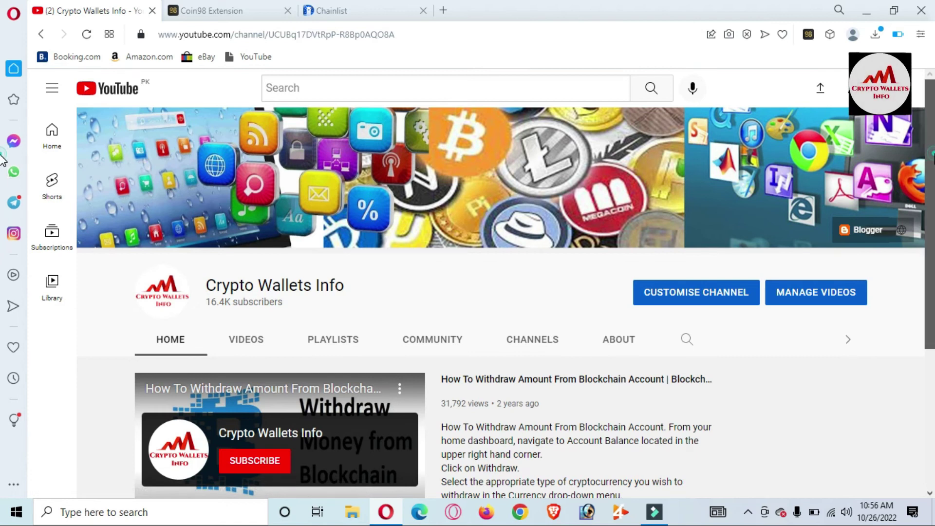
left_click_drag(933, 168, 933, 325)
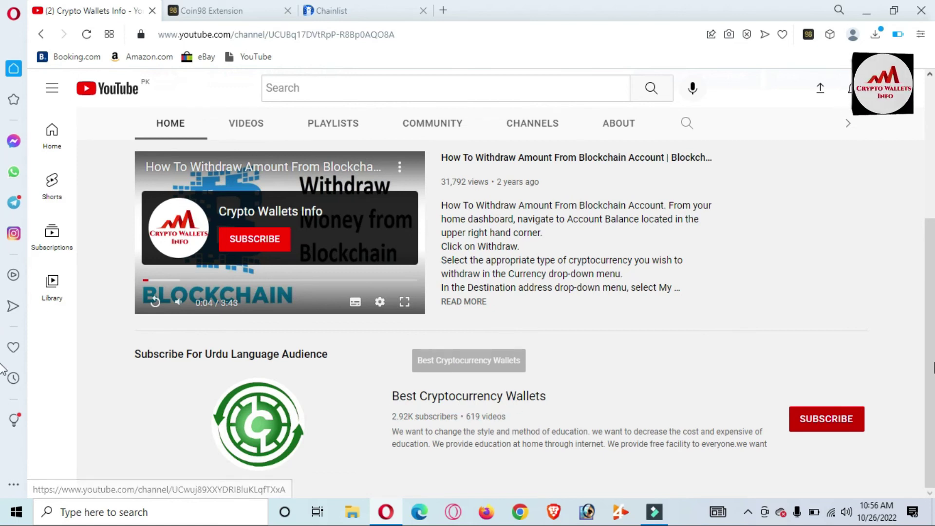
scroll(933, 367, "up", 3)
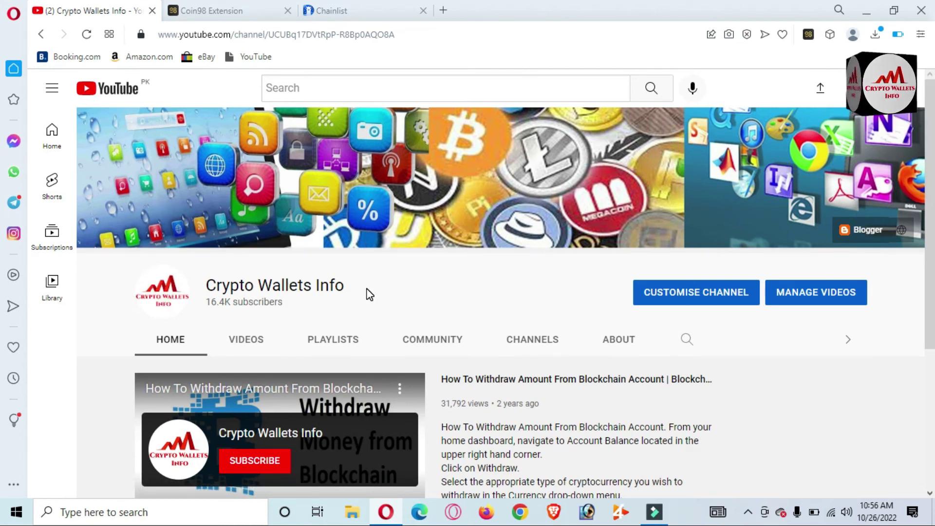
left_click(234, 342)
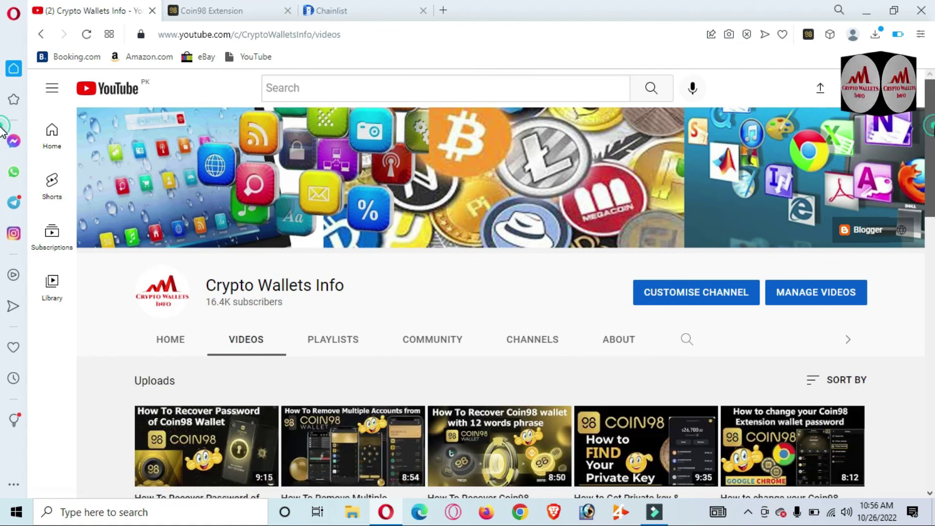
left_click_drag(932, 130, 933, 199)
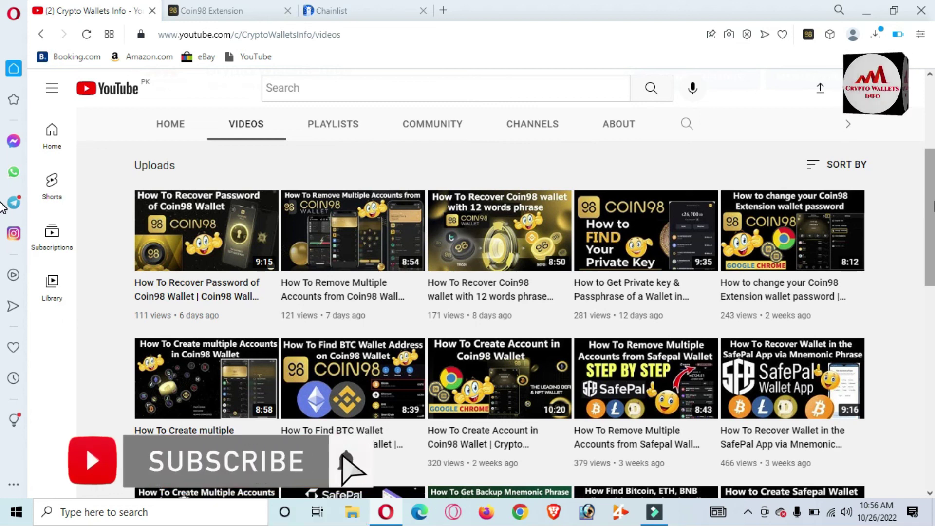
scroll(4, 206, "down", 3)
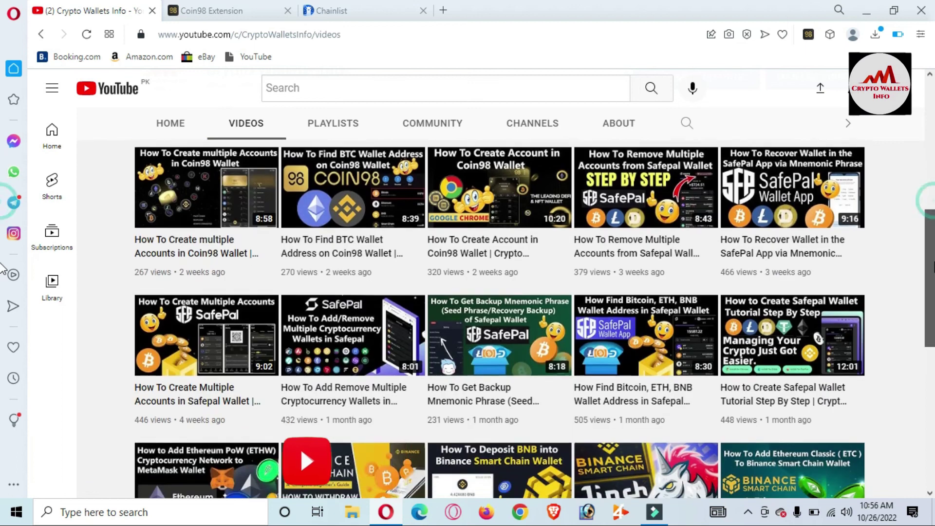
scroll(3, 260, "up", 1)
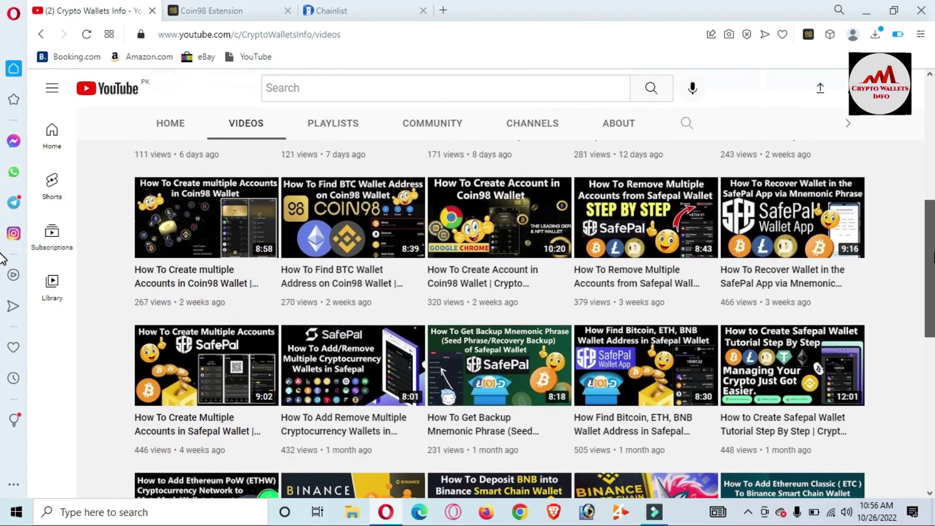